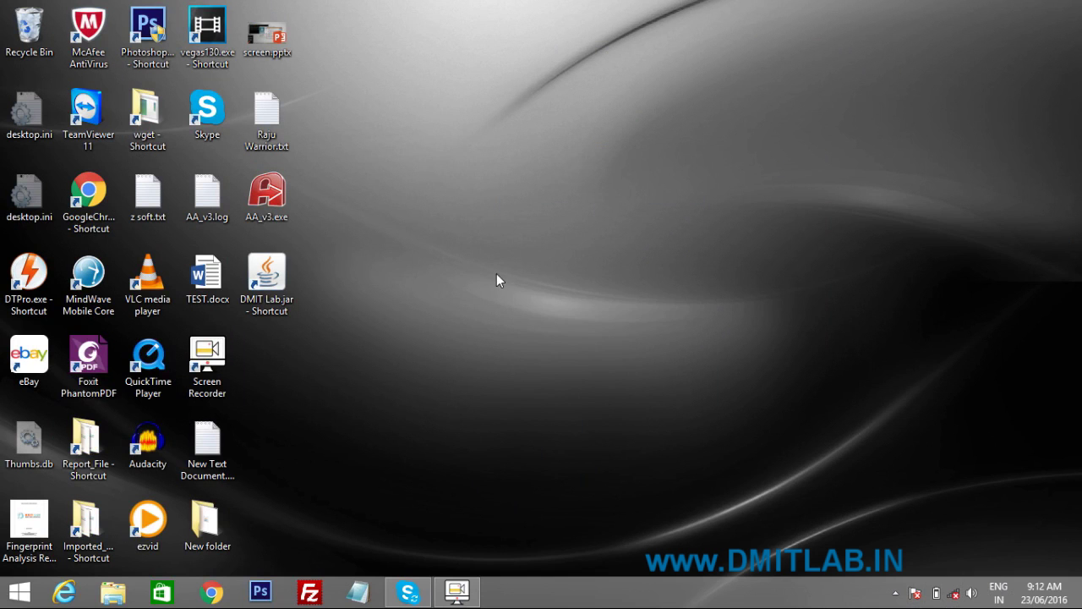
Step: Launch DMIT Lab from its desktop shortcut to reach the login window
double_click(274, 272)
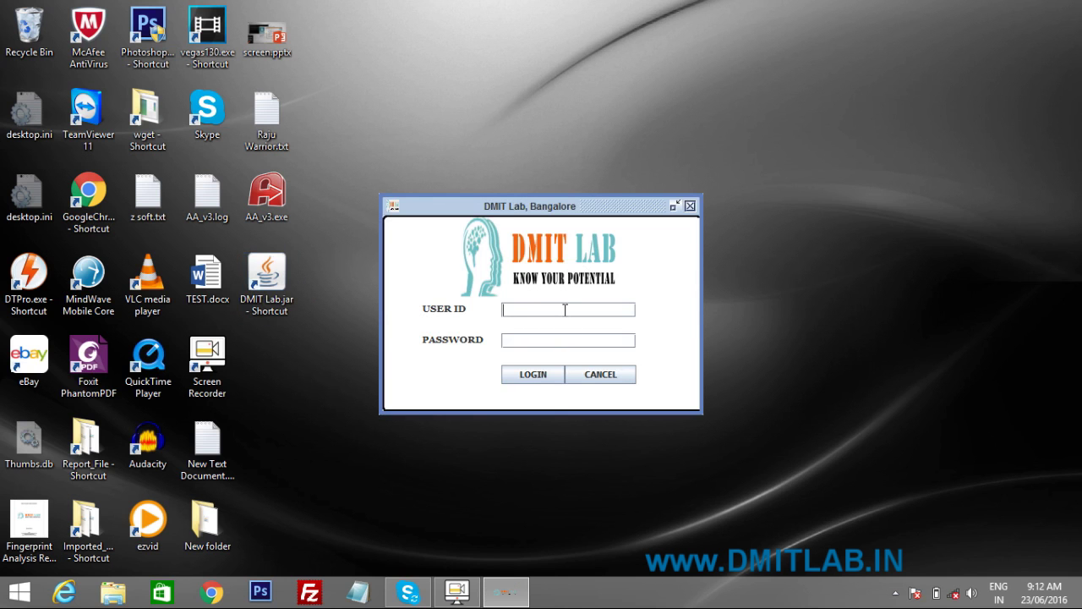
Step: Log in to DMIT Lab with the user ID and account password
text(admin)
click(543, 340)
text(12345)
click(533, 375)
click(540, 376)
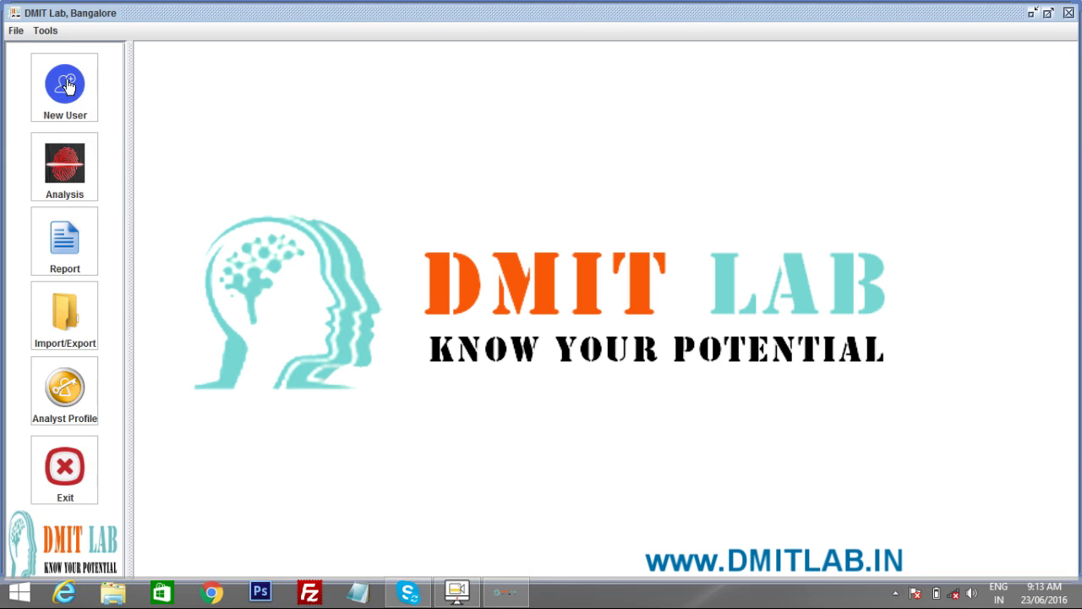
Step: Start a new user named 'Your Name' and set the birth month to May
click(67, 85)
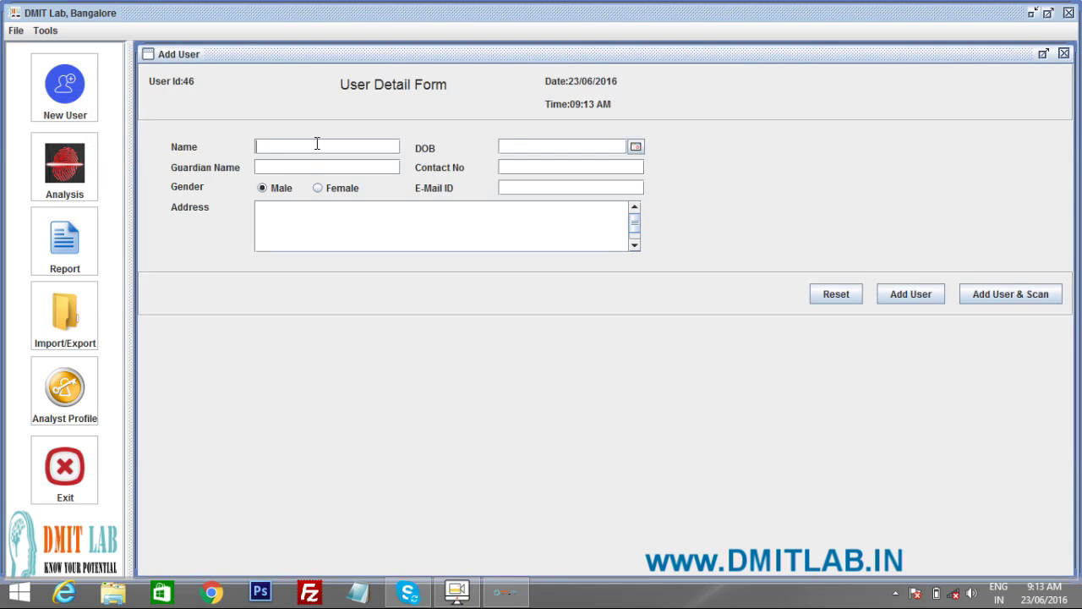
text(Your Name)
click(636, 147)
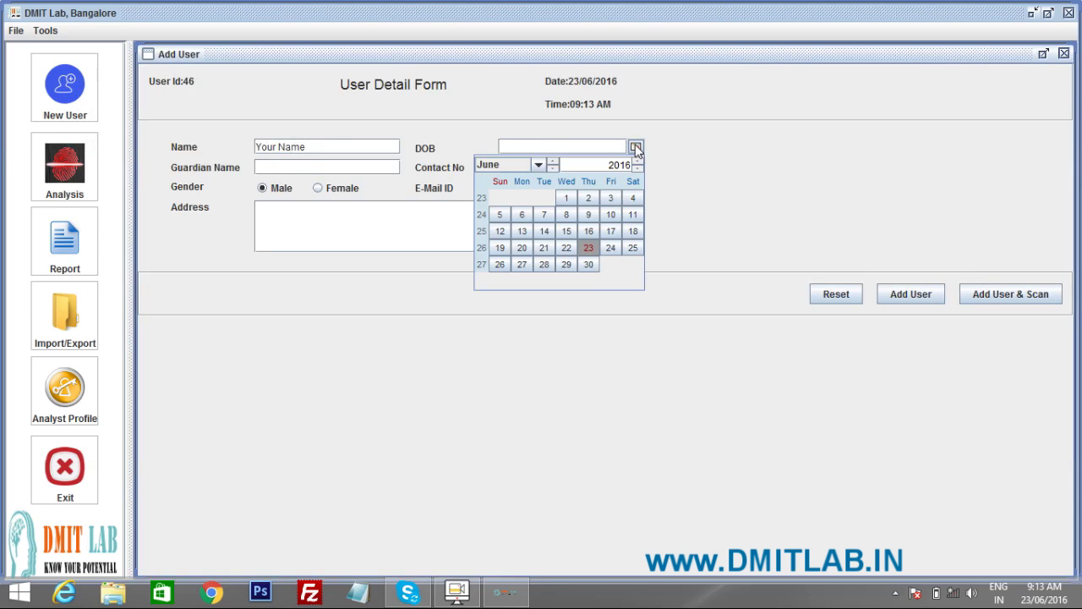
click(539, 167)
scroll(530, 218, up, 2)
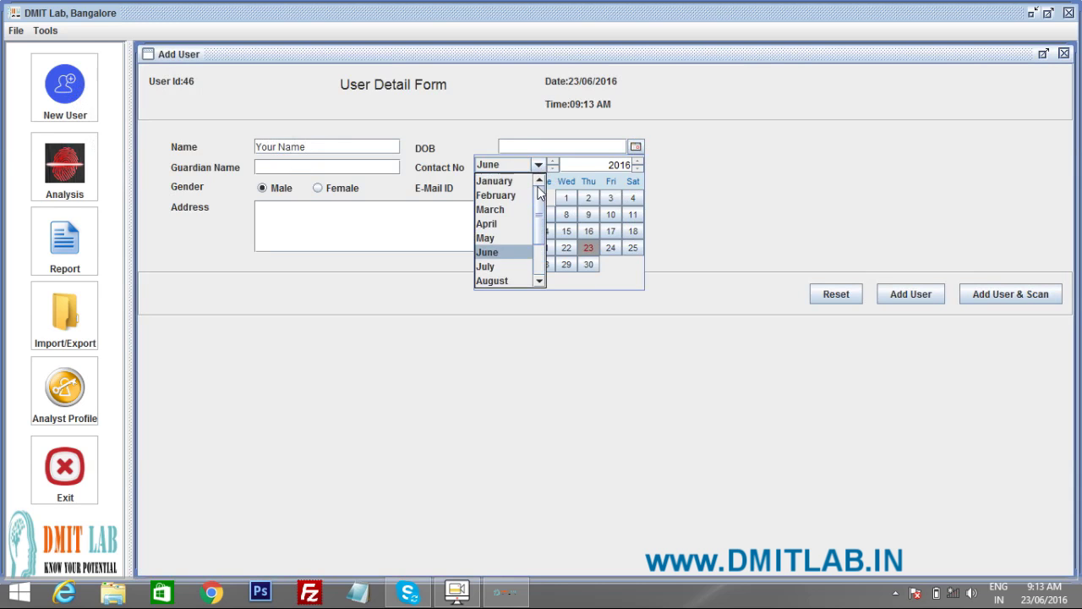
click(504, 238)
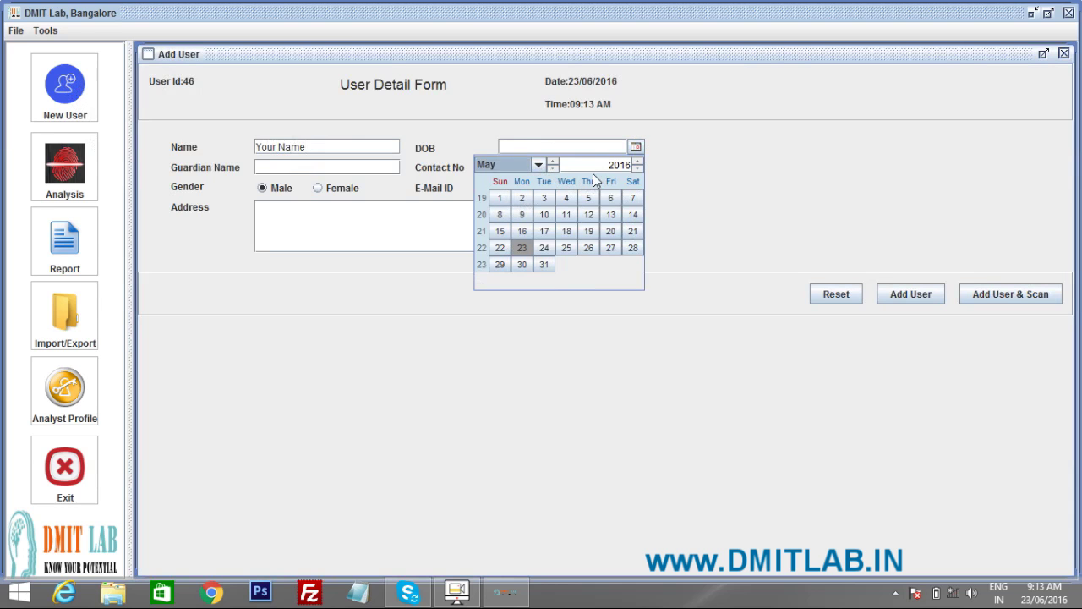
Step: Set the birth year to 1984 and correct the day to 10
click(617, 165)
key(BackSpace)
text(1984)
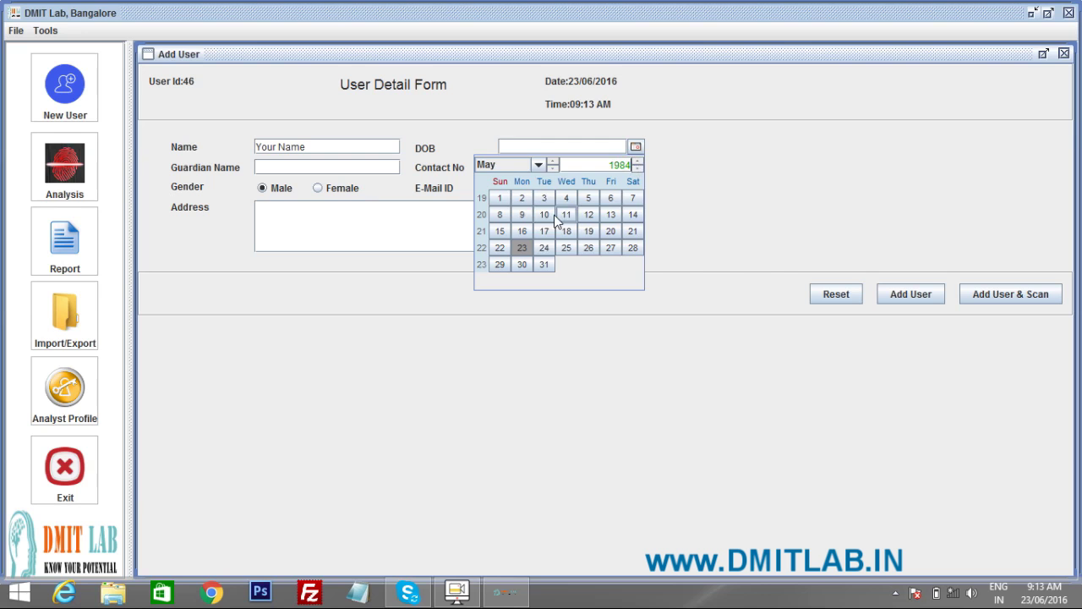
click(546, 214)
click(525, 147)
key(BackSpace)
key(BackSpace)
text(10, 1984)
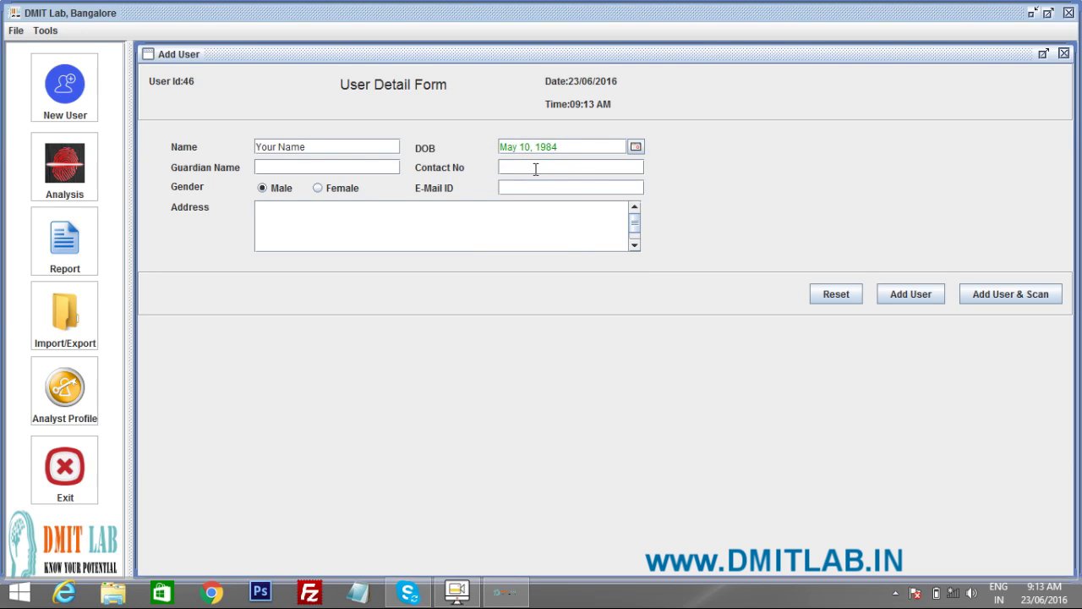
Step: Enter the guardian's name and the contact phone number
click(348, 167)
text(Guardian )
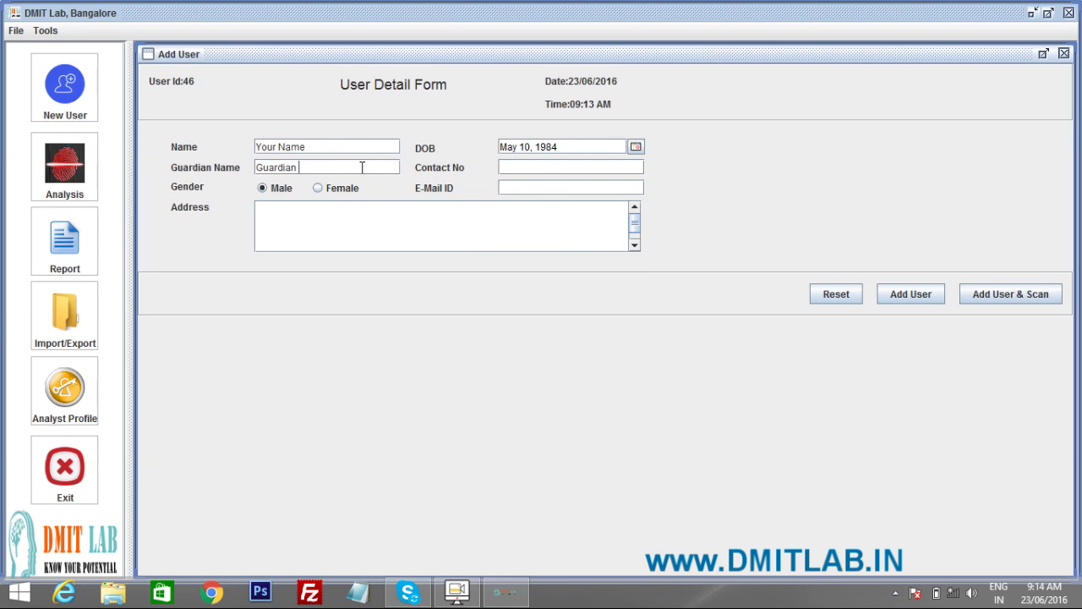
text(Name)
click(564, 168)
Step: Fill in the user's e-mail ID and home address
click(532, 189)
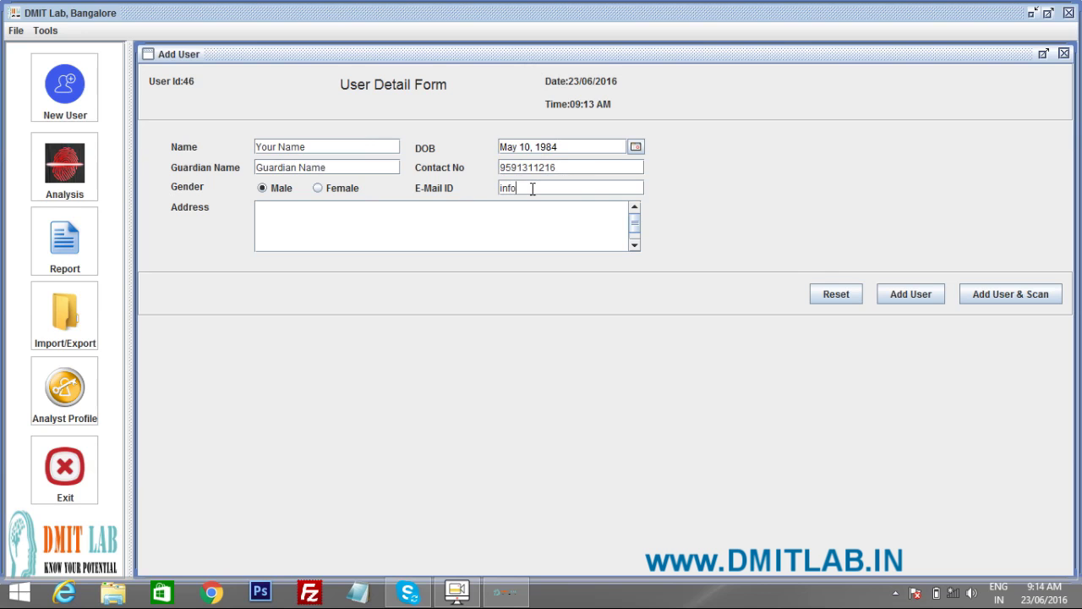
click(382, 225)
text(Vijayana)
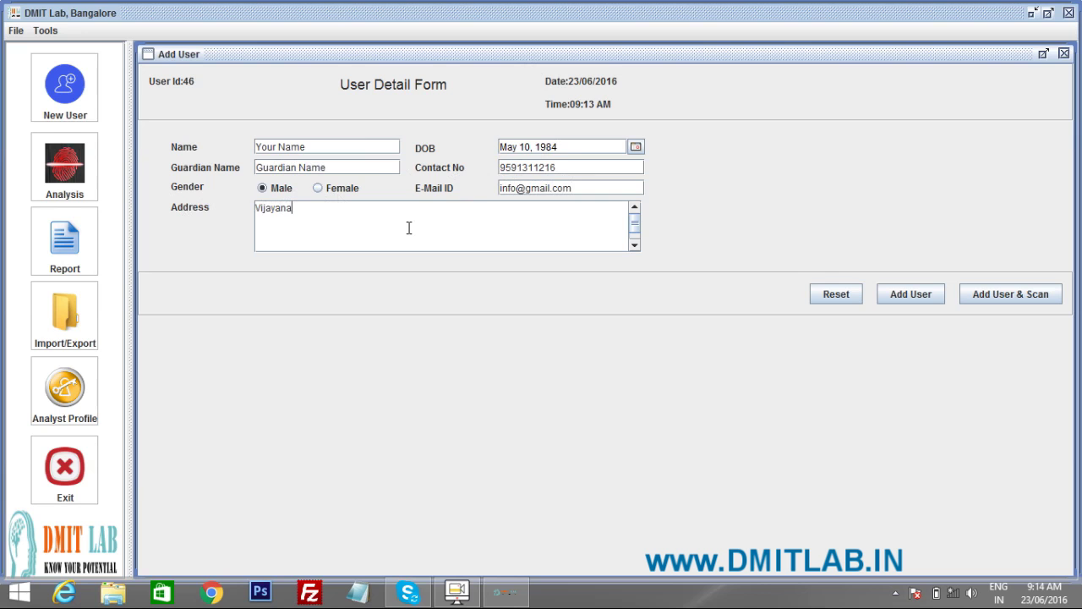
text(gar Bangalore)
Step: Replace the E-Mail ID with the corrected e-mail address
click(596, 191)
drag(597, 192, 496, 196)
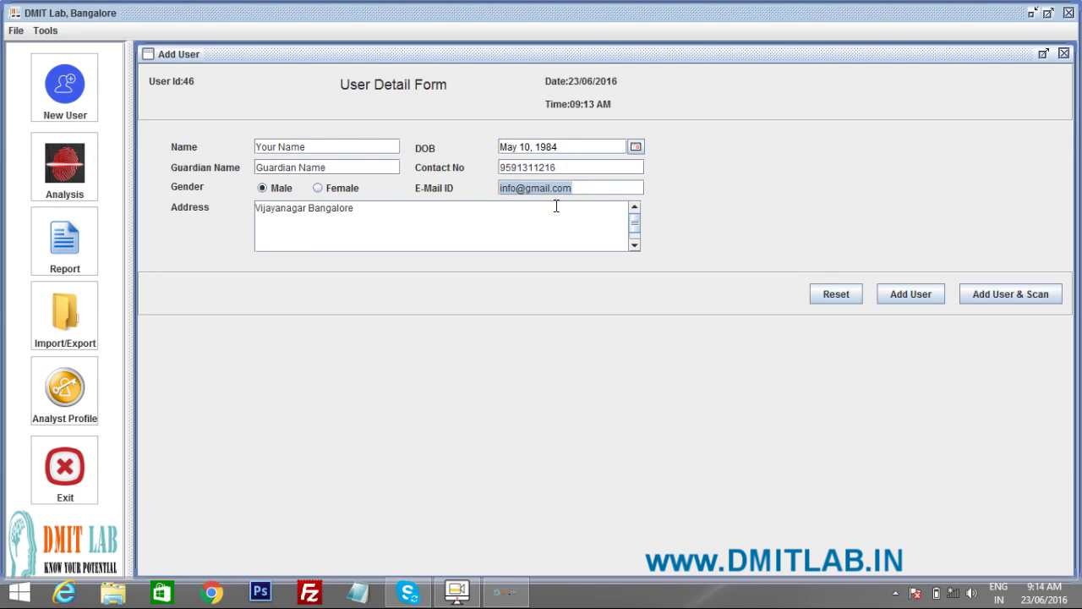
click(598, 190)
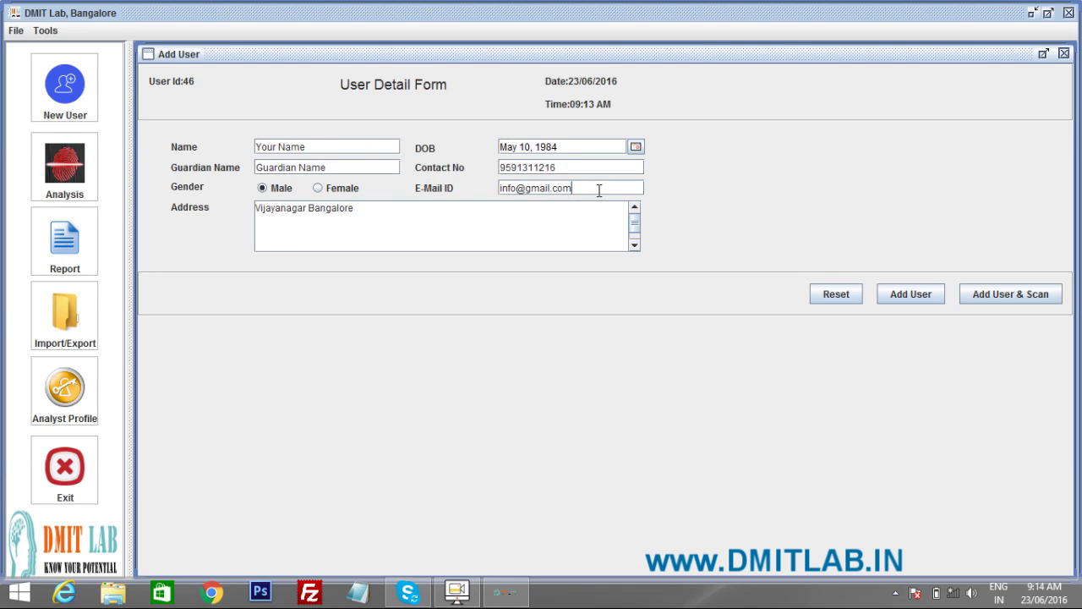
drag(614, 187, 490, 198)
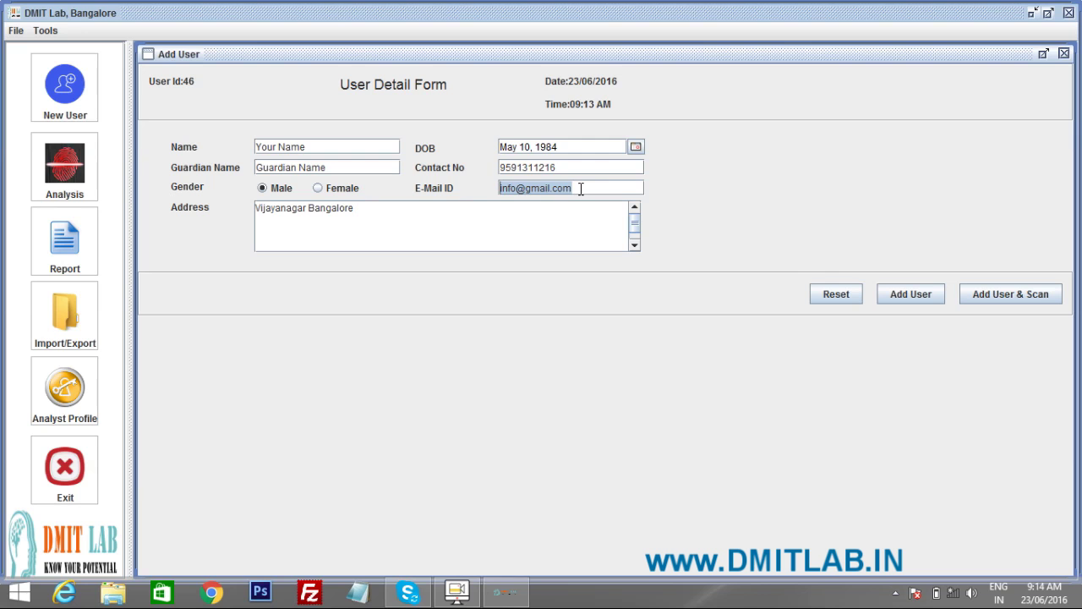
text(inf)
key(BackSpace)
key(BackSpace)
key(BackSpace)
key(BackSpace)
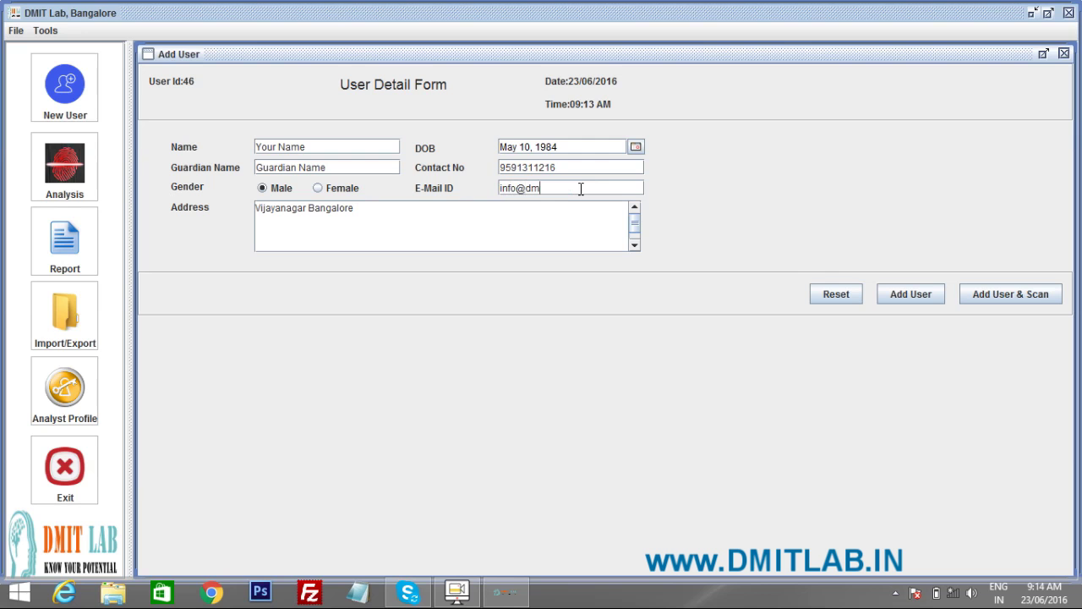
Step: Save the new user via Add User & Scan to begin fingerprint capture
click(1010, 295)
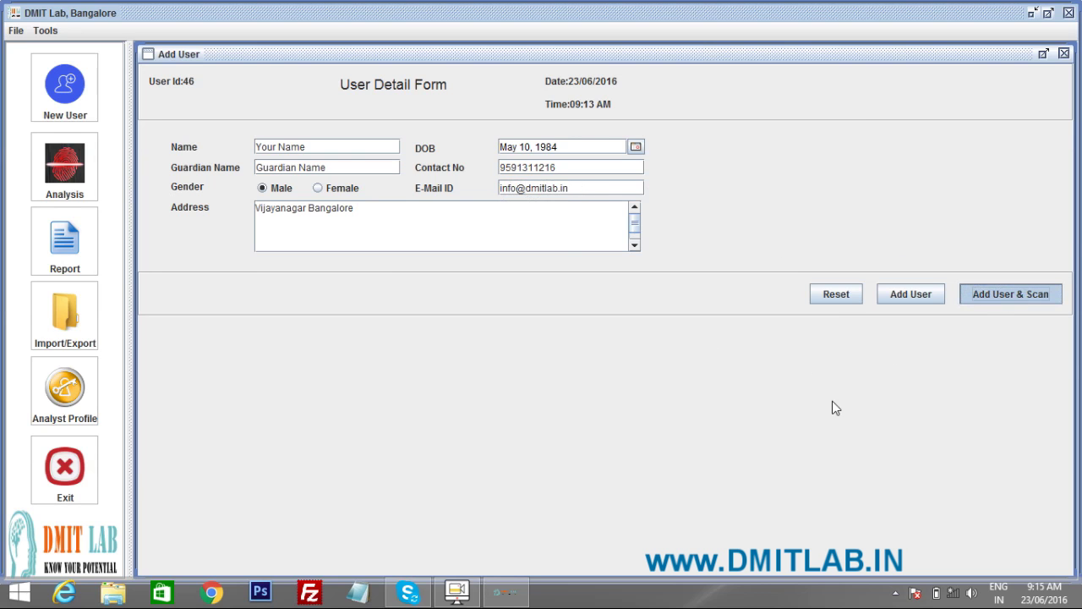